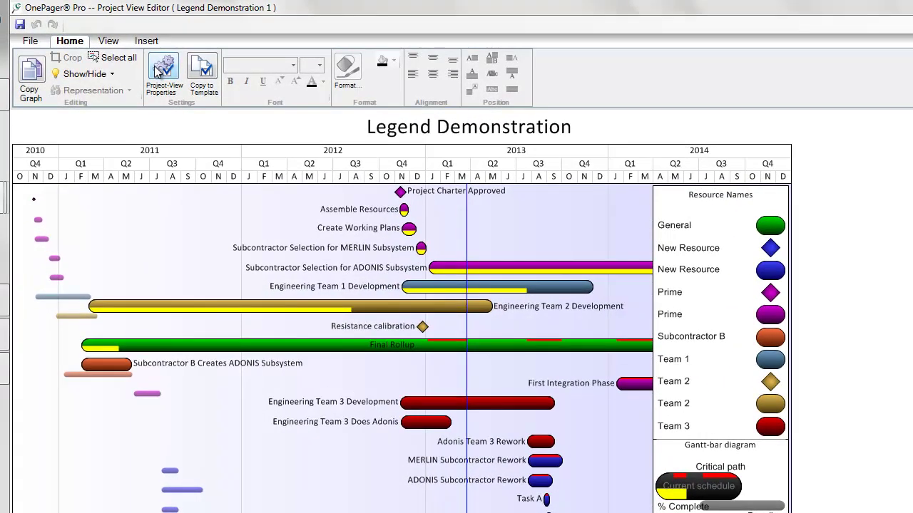
- Show the Task Bars properties page, with bar fill color-coded by Resource Names
{"action": "left_click", "coordinate": [158, 70]}
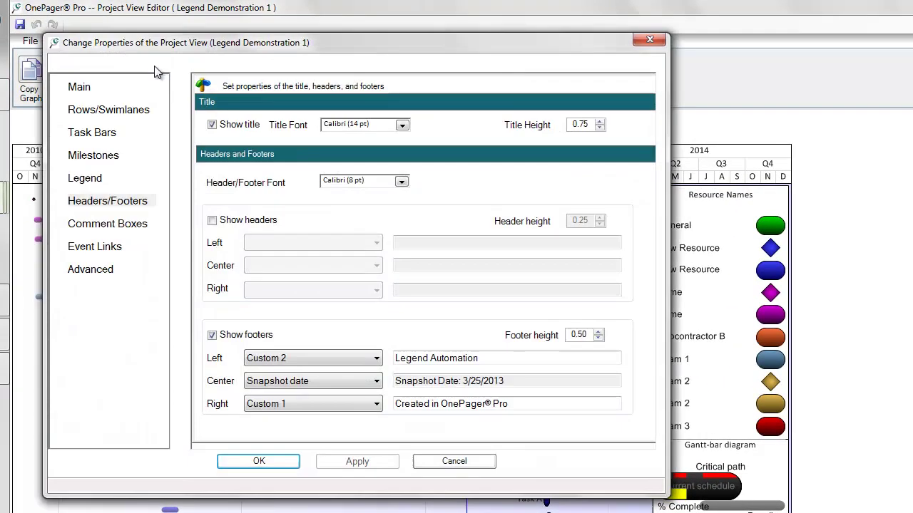
{"action": "left_click", "coordinate": [103, 135]}
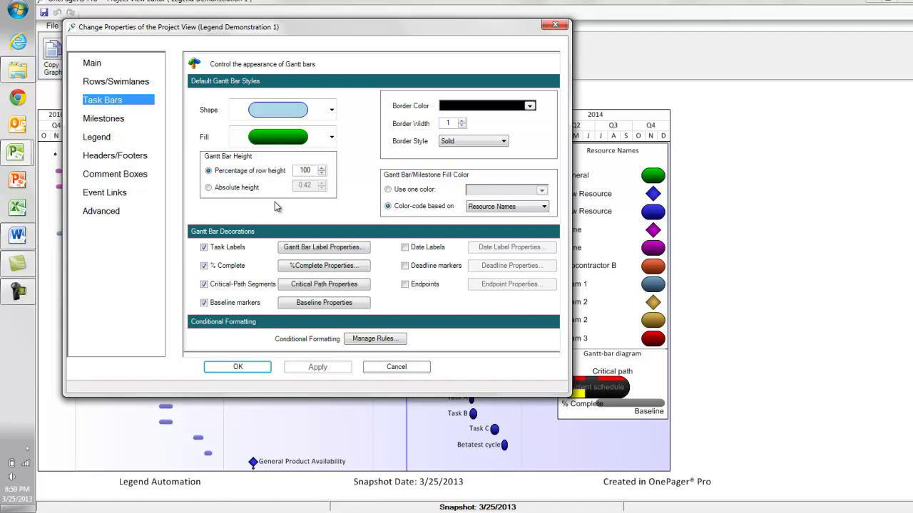
- Switch to the Legend page to review the legend settings
{"action": "left_click", "coordinate": [99, 139]}
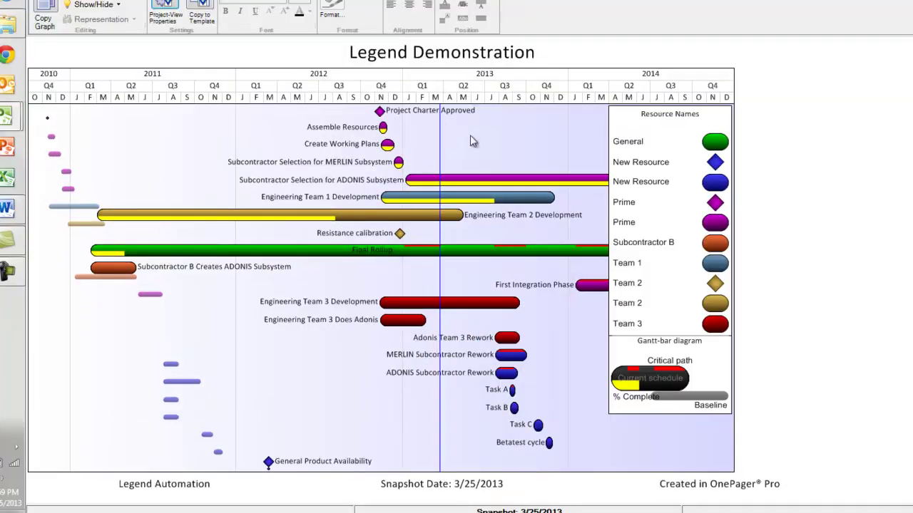
- Move the Resource Names legend lower and right, then widen it by its left edge
{"action": "left_click", "coordinate": [668, 116]}
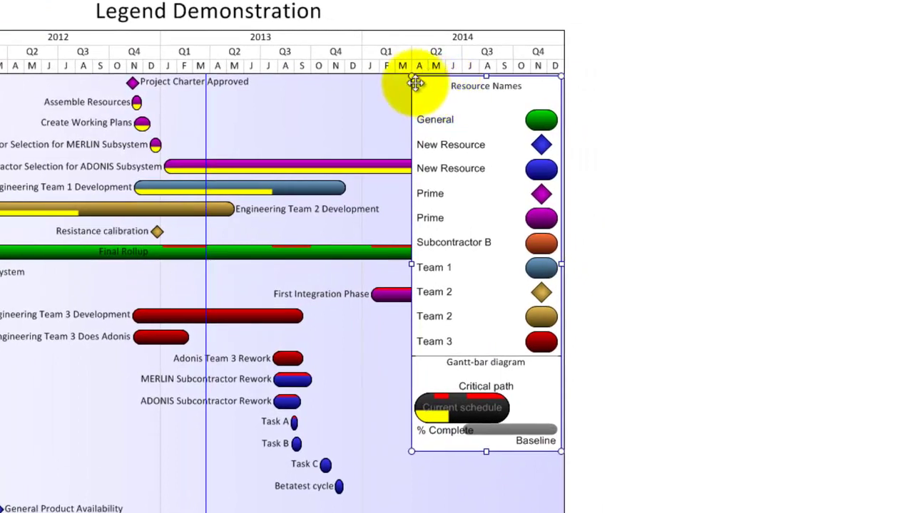
{"action": "left_click_drag", "start_coordinate": [413, 78], "coordinate": [417, 175]}
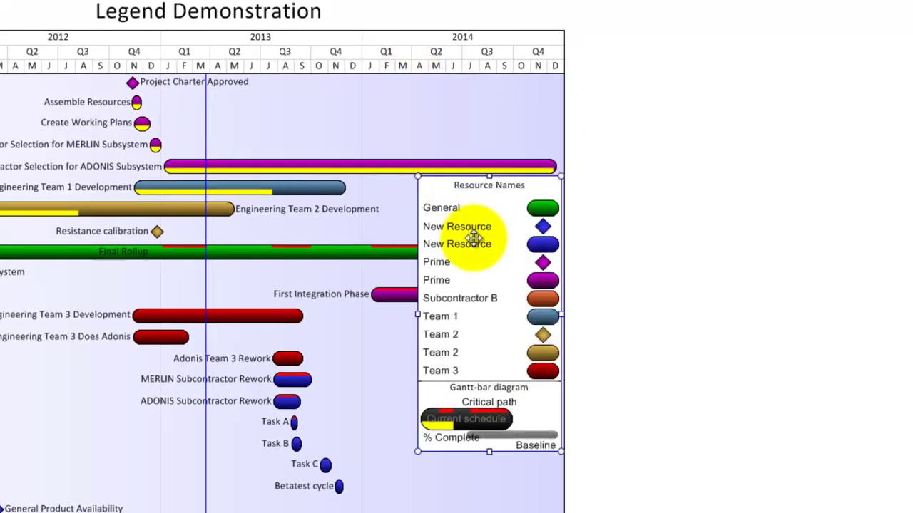
{"action": "left_click_drag", "start_coordinate": [474, 237], "coordinate": [605, 169]}
{"action": "left_click_drag", "start_coordinate": [546, 246], "coordinate": [464, 245]}
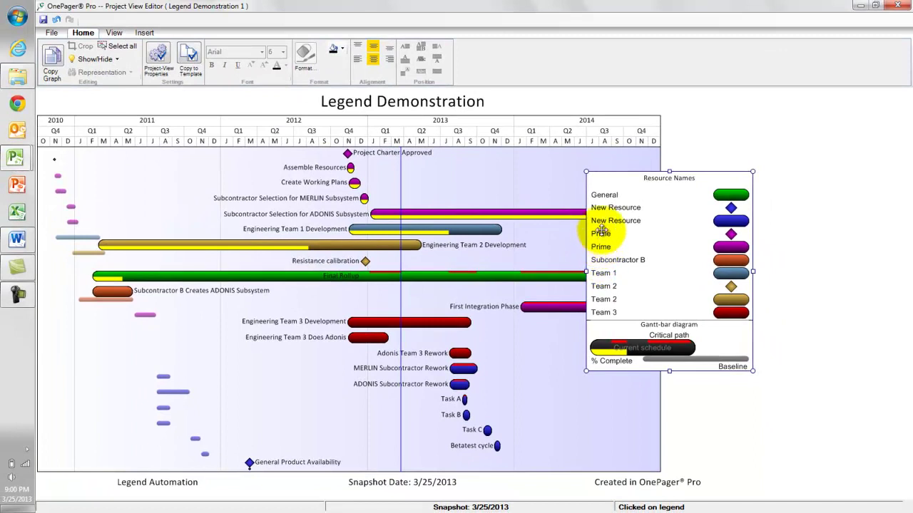
- Move the Subcontractor B legend entry up to sequence position 1
{"action": "double_click", "coordinate": [604, 260]}
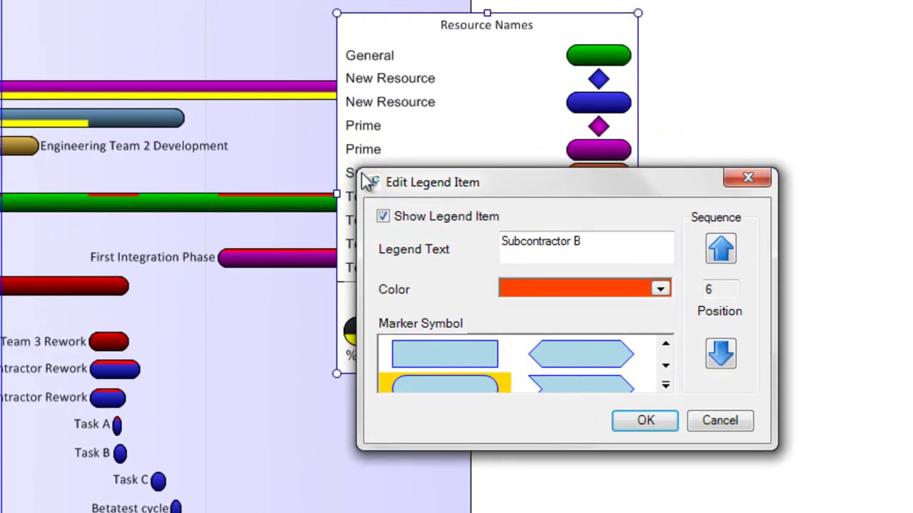
{"action": "left_click", "coordinate": [383, 216]}
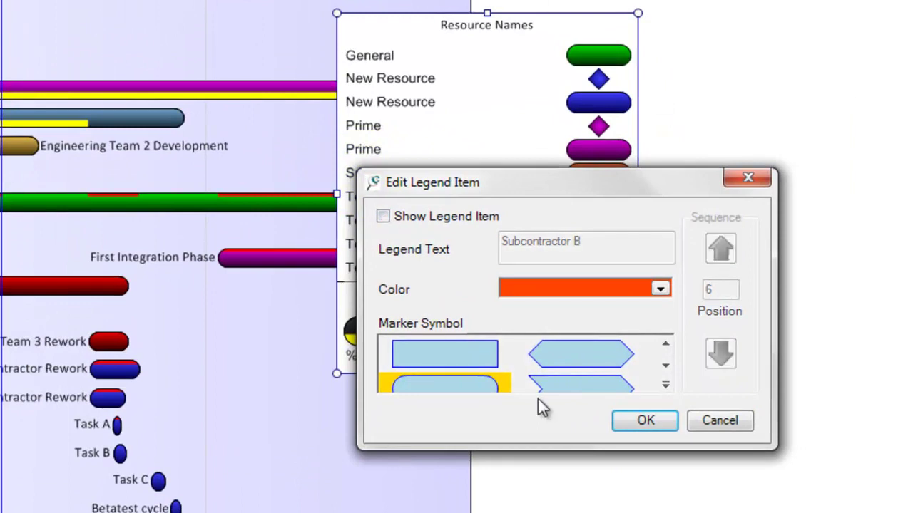
{"action": "left_click", "coordinate": [383, 216]}
{"action": "left_click", "coordinate": [721, 248]}
{"action": "left_click", "coordinate": [721, 248]}
{"action": "left_click", "coordinate": [721, 248]}
{"action": "left_click", "coordinate": [722, 248]}
{"action": "left_click", "coordinate": [724, 248]}
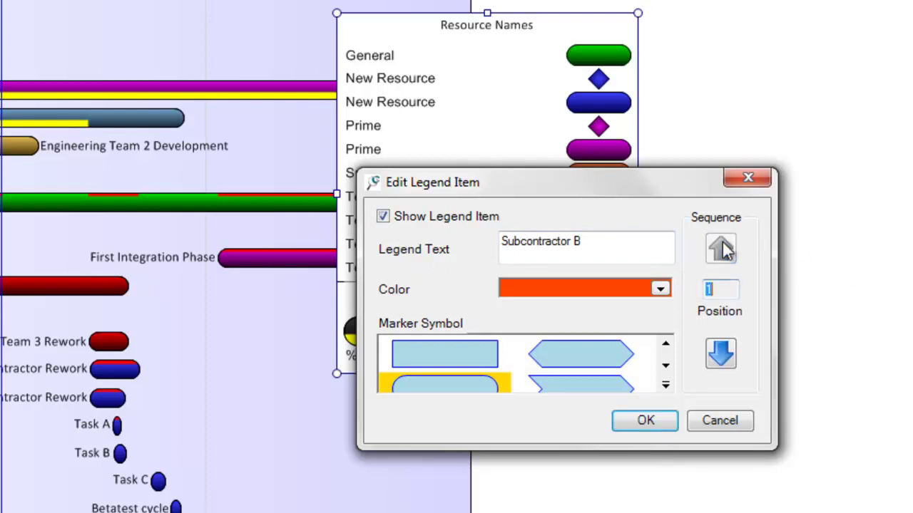
- Style Subcontractor B black with a hexagon marker and apply the change
{"action": "left_click", "coordinate": [659, 289]}
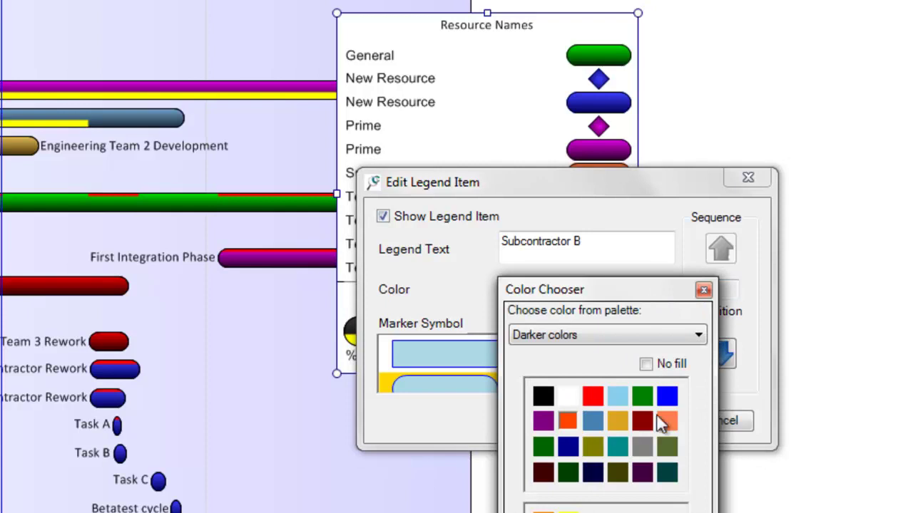
{"action": "left_click", "coordinate": [542, 399]}
{"action": "left_click", "coordinate": [567, 354]}
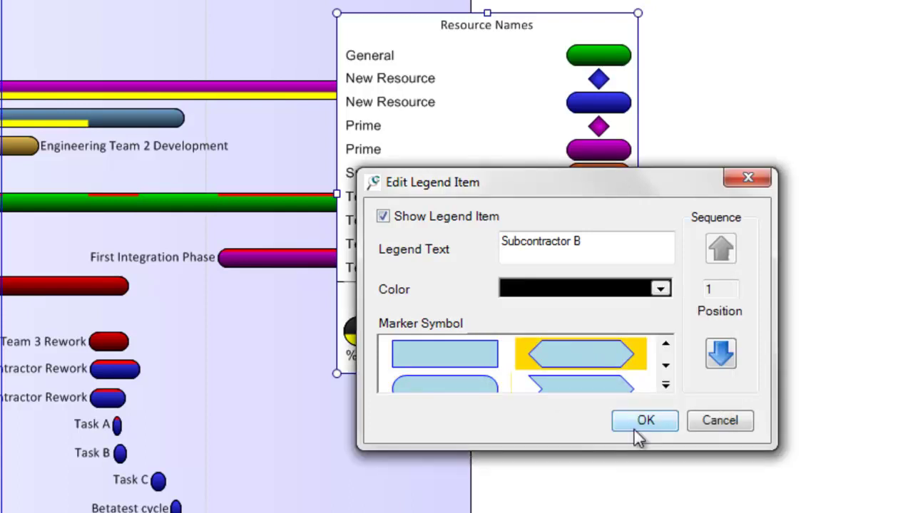
{"action": "left_click", "coordinate": [644, 422]}
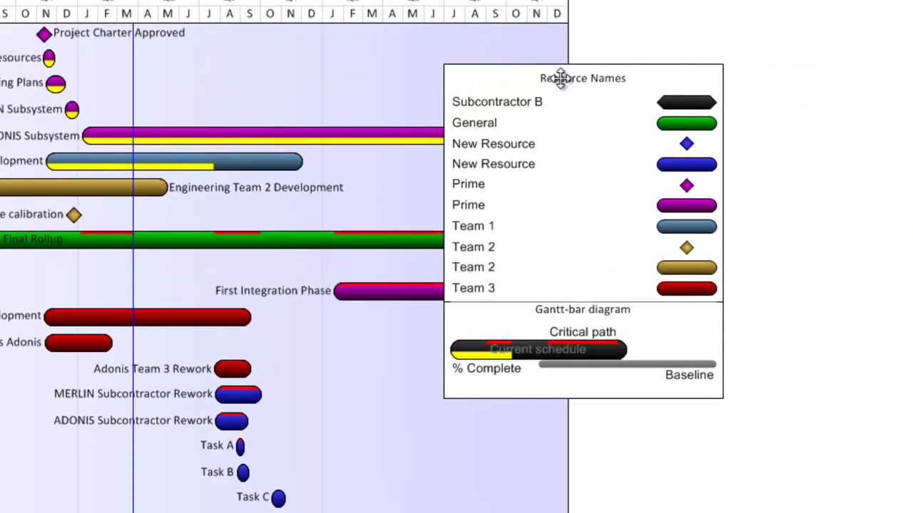
{"action": "right_click", "coordinate": [561, 79]}
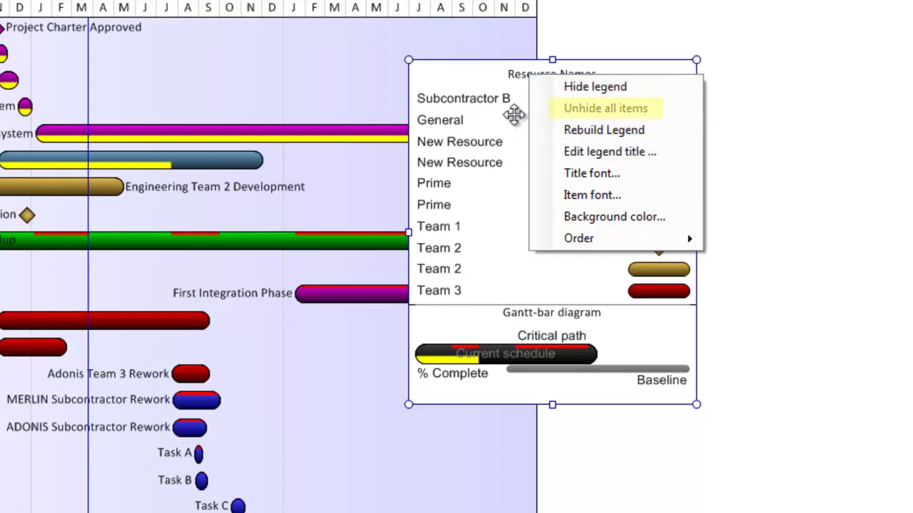
{"action": "key", "text": "Down"}
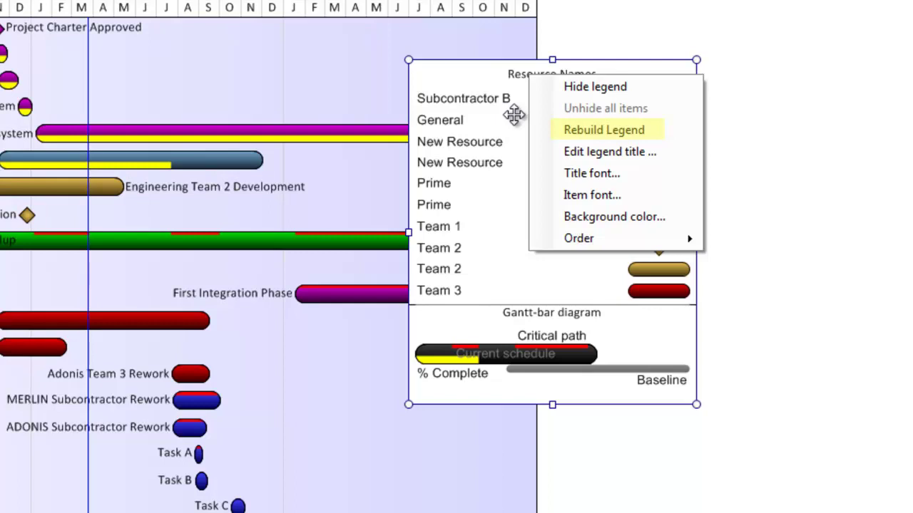
{"action": "key", "text": "Down"}
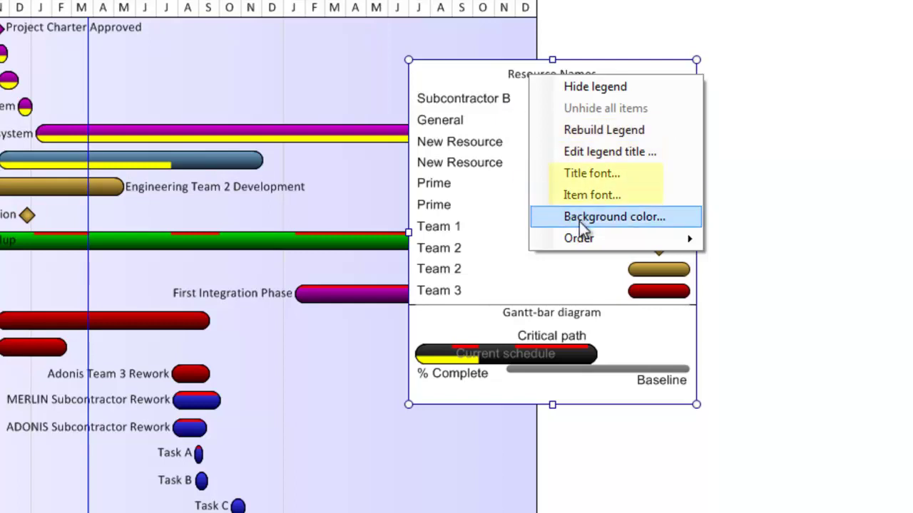
{"action": "mouse_move", "coordinate": [583, 239]}
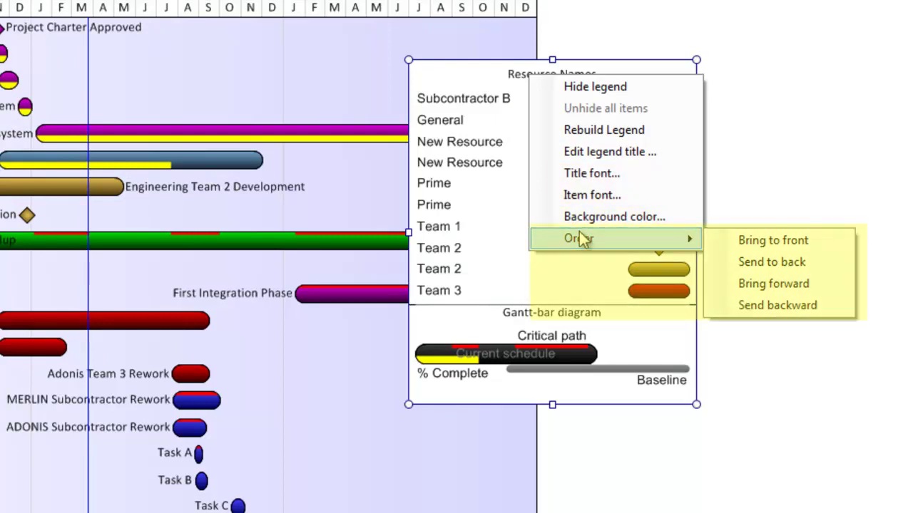
{"action": "left_click", "coordinate": [358, 93]}
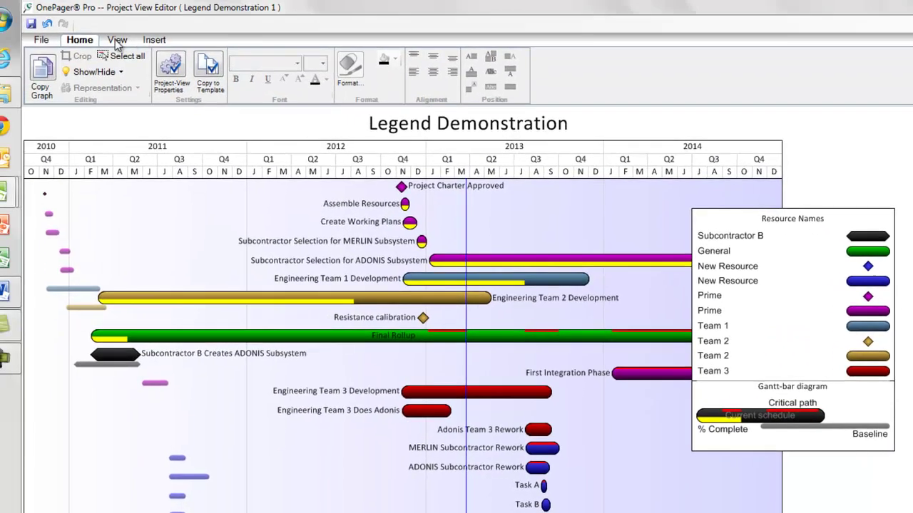
- Hide the chart legend, then show it again
{"action": "left_click", "coordinate": [22, 2]}
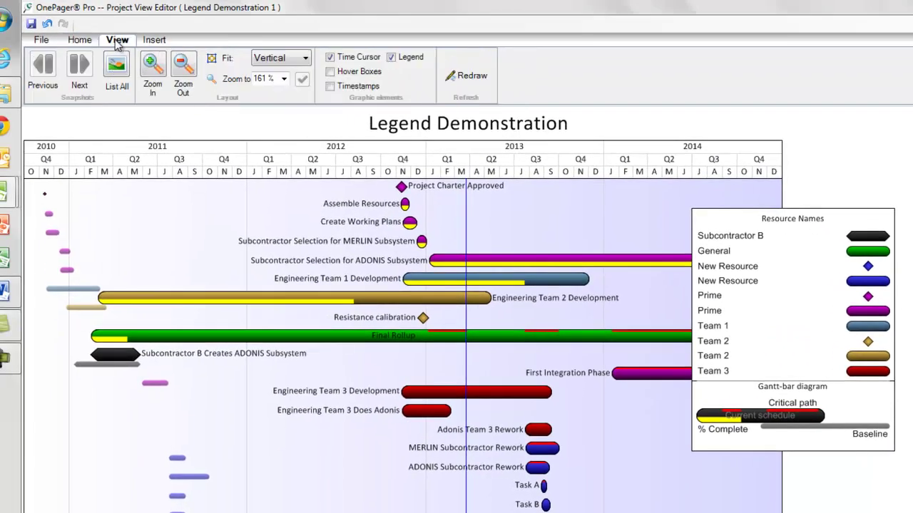
{"action": "left_click", "coordinate": [391, 57]}
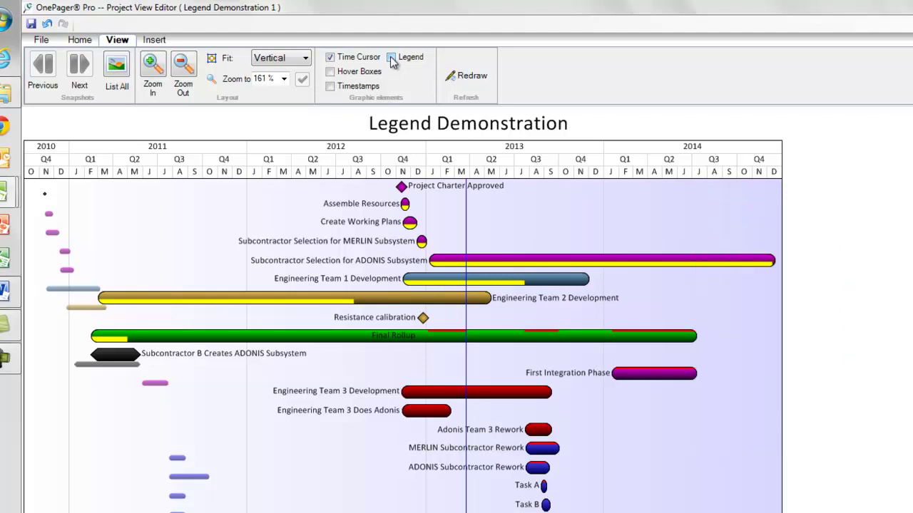
{"action": "left_click", "coordinate": [391, 57]}
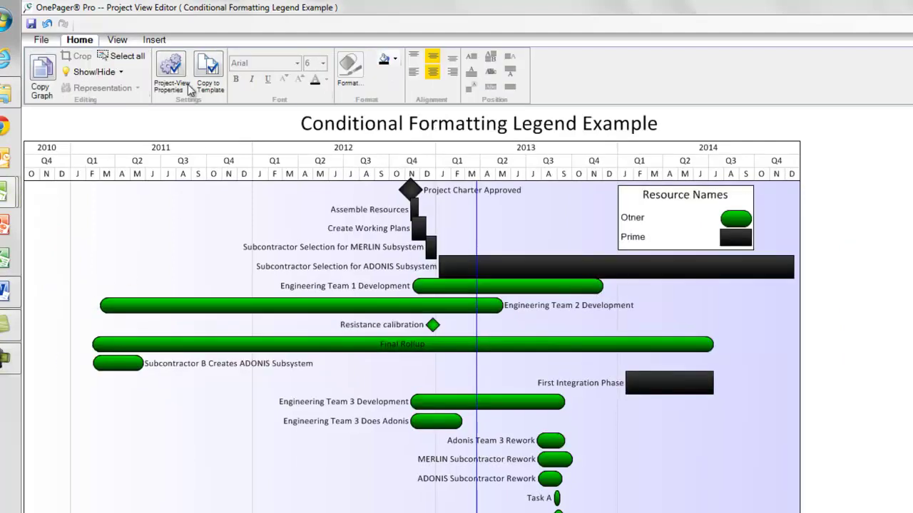
{"action": "left_click", "coordinate": [172, 64]}
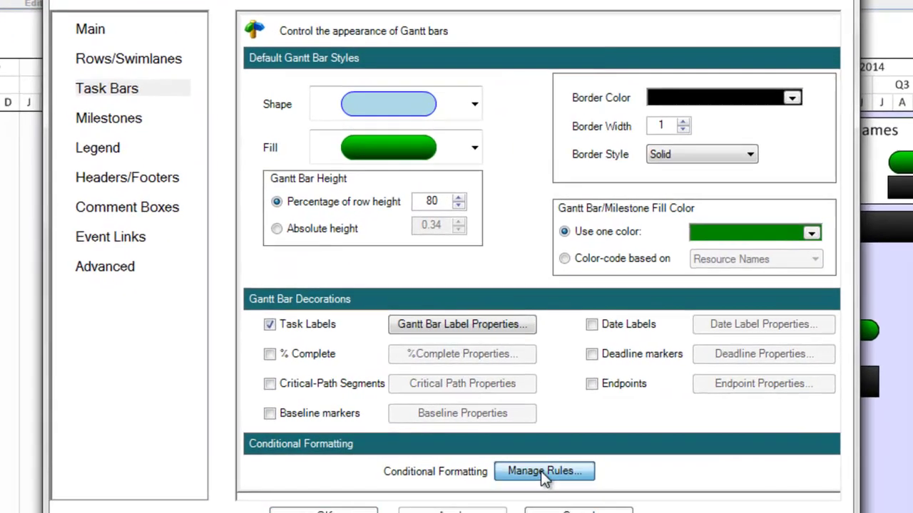
{"action": "left_click", "coordinate": [542, 471]}
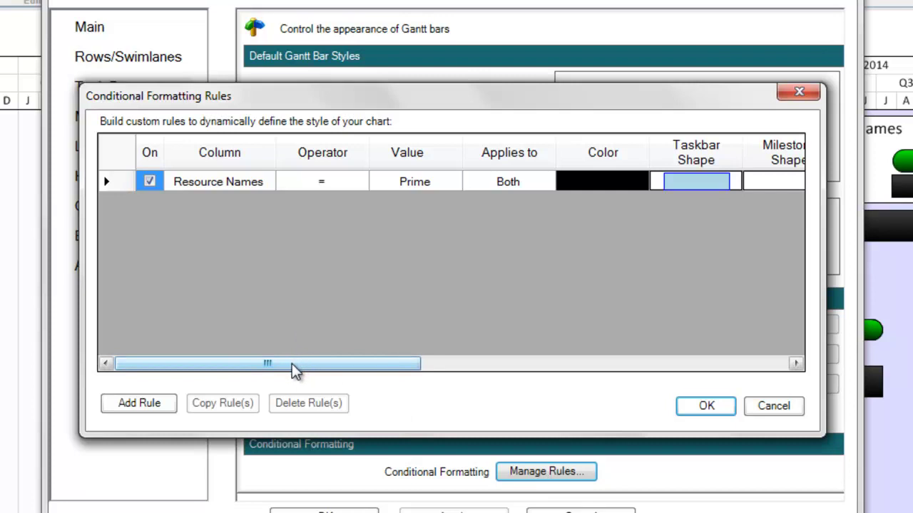
{"action": "left_click_drag", "start_coordinate": [295, 371], "coordinate": [452, 376]}
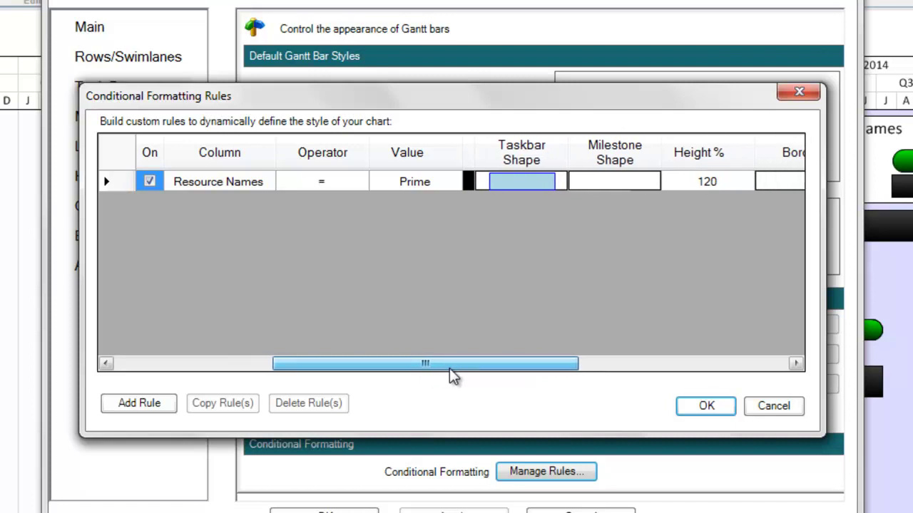
{"action": "left_click_drag", "start_coordinate": [452, 377], "coordinate": [267, 373]}
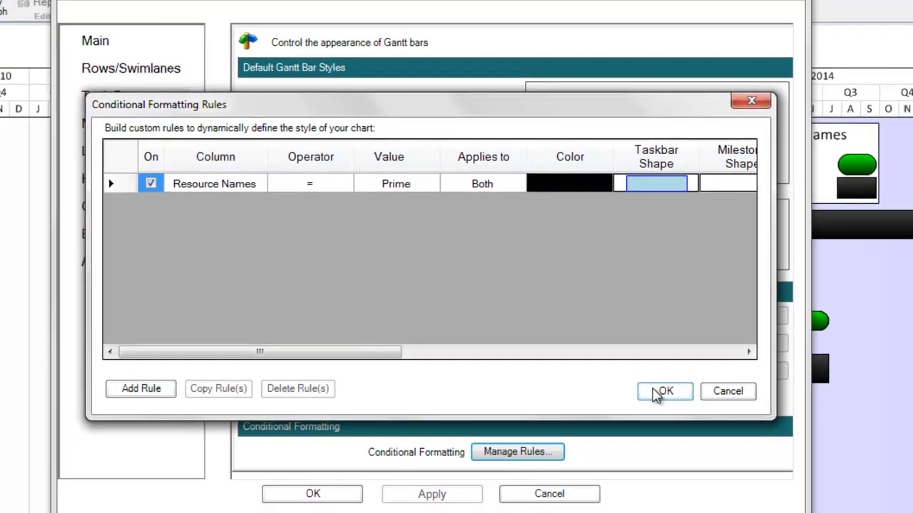
{"action": "left_click", "coordinate": [698, 406]}
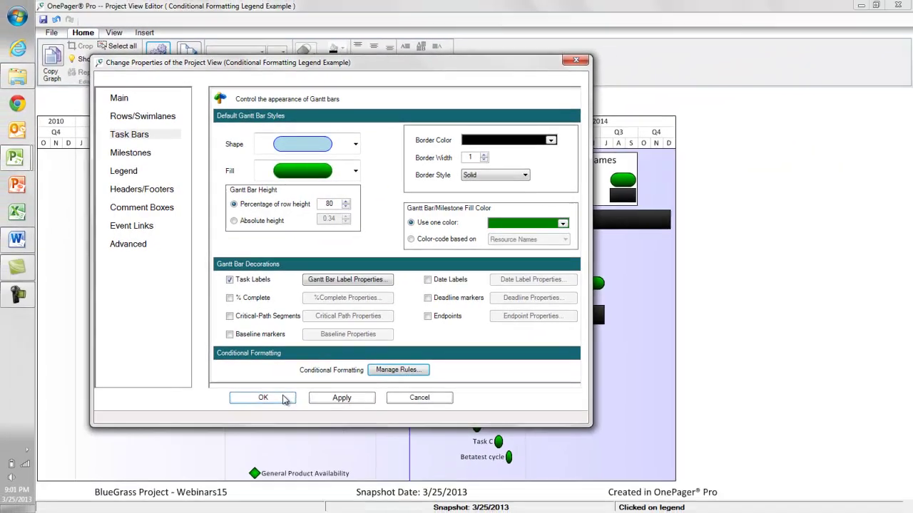
{"action": "left_click", "coordinate": [284, 399]}
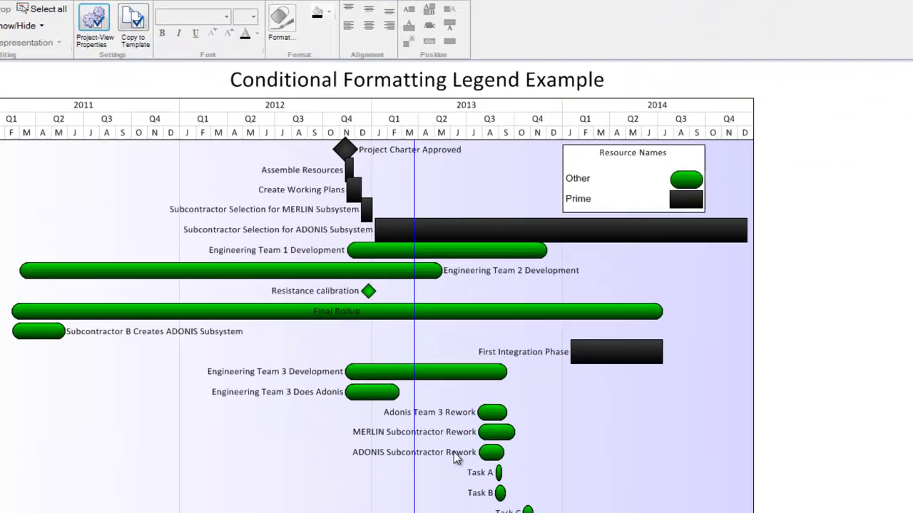